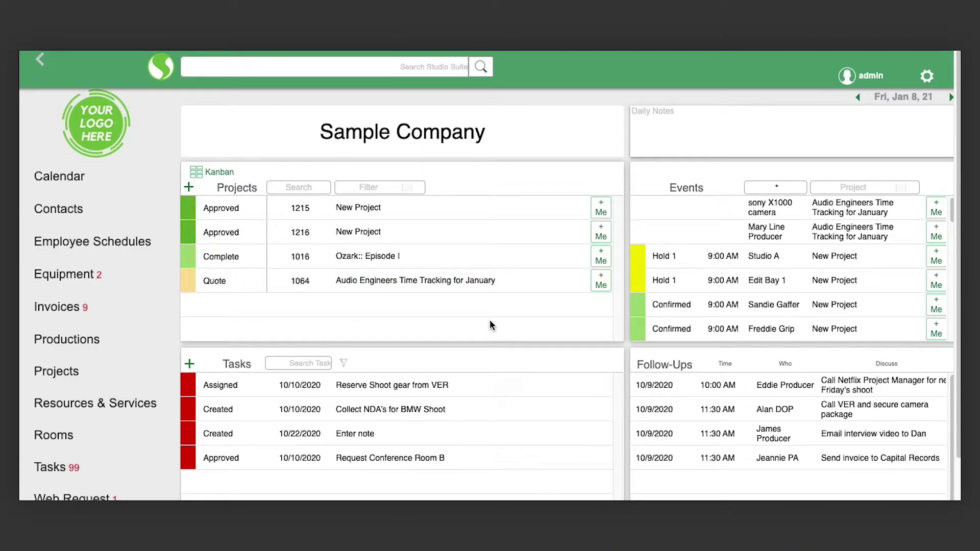
Open the Contacts list of 34 people and companies.
left_click(80, 216)
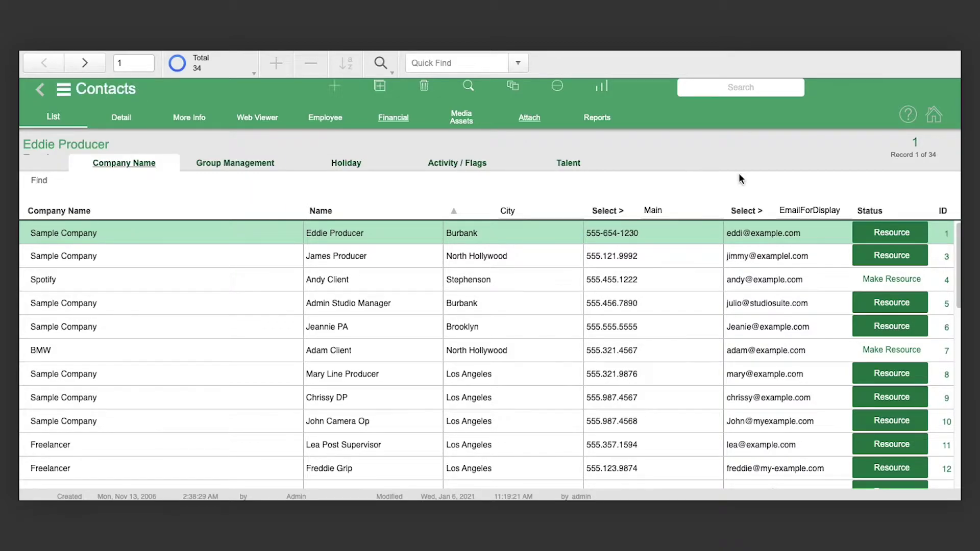
Review the Contacts report print options, then switch to the Equipment module via favourites.
left_click(578, 123)
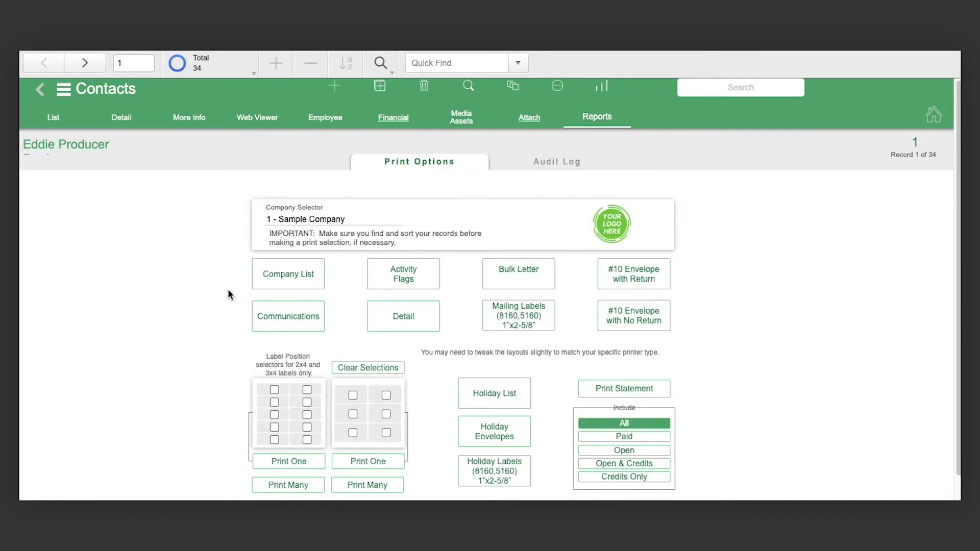
scroll(227, 289, "down", 1)
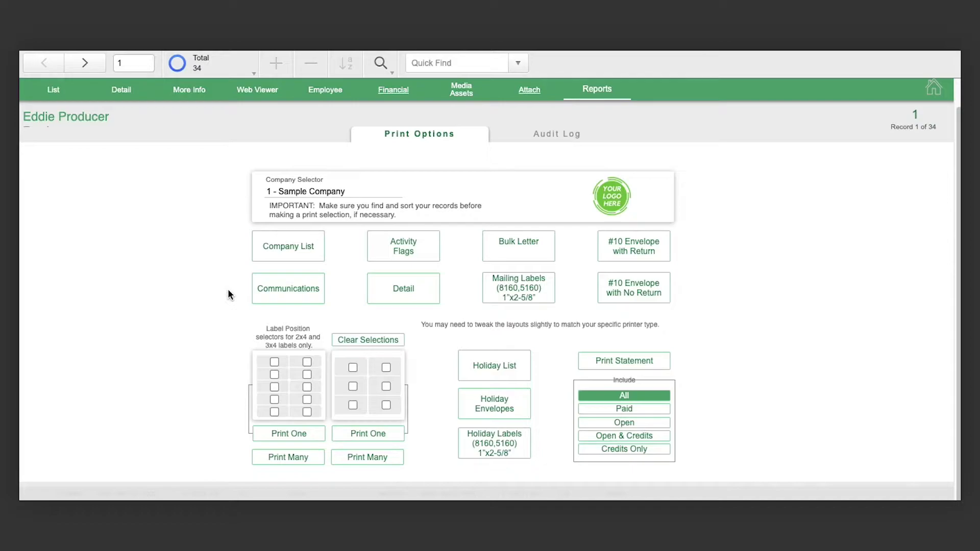
scroll(227, 288, "up", 1)
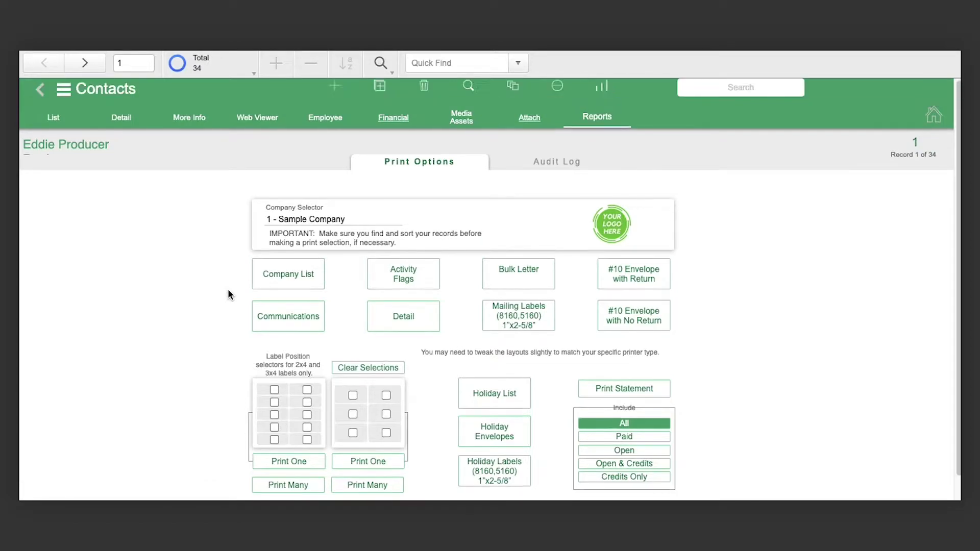
left_click(61, 89)
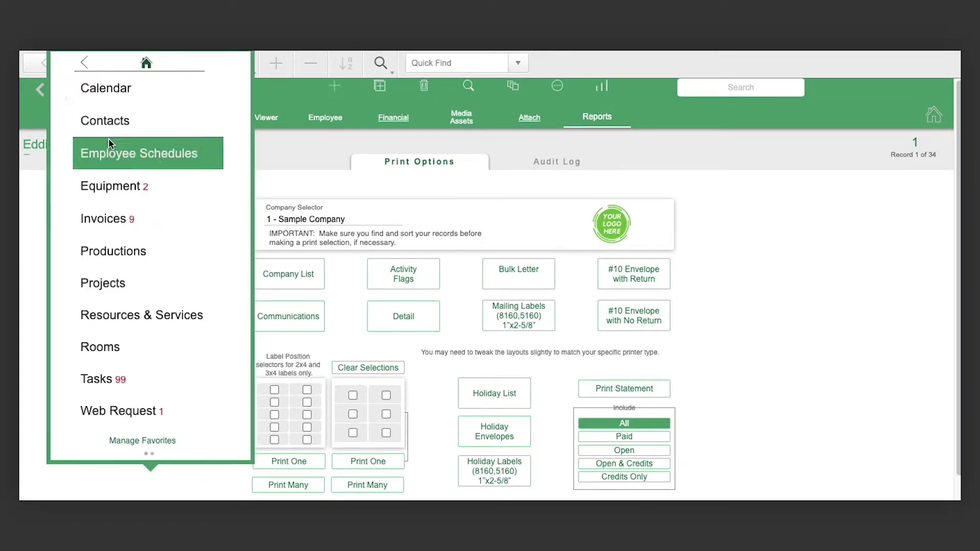
left_click(111, 186)
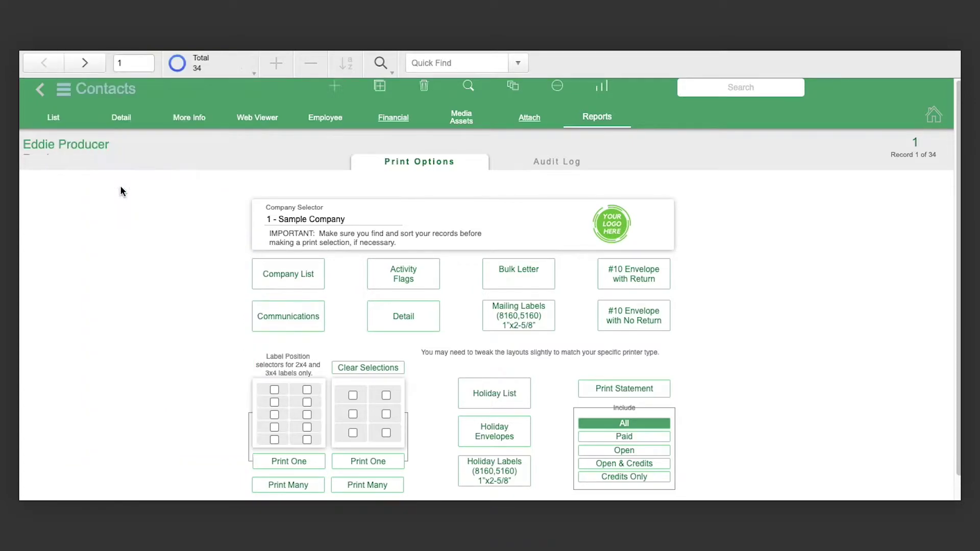
Show the Equipment reports with 1 - Sample Company as the reporting company.
left_click(611, 133)
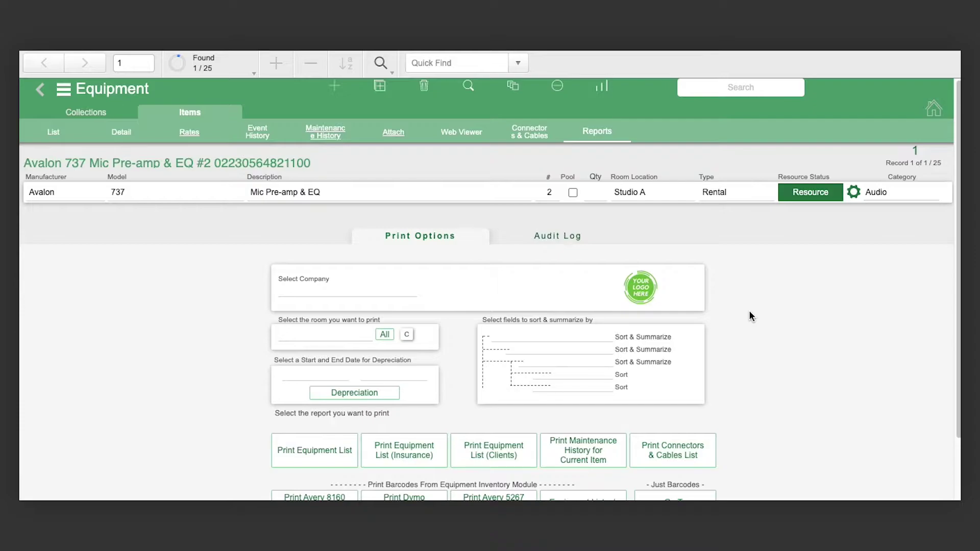
left_click(347, 296)
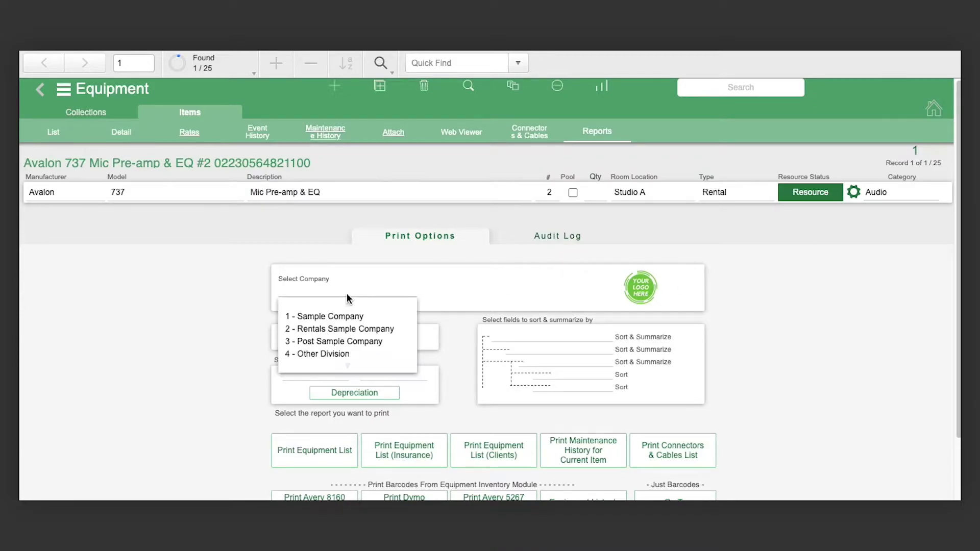
left_click(340, 319)
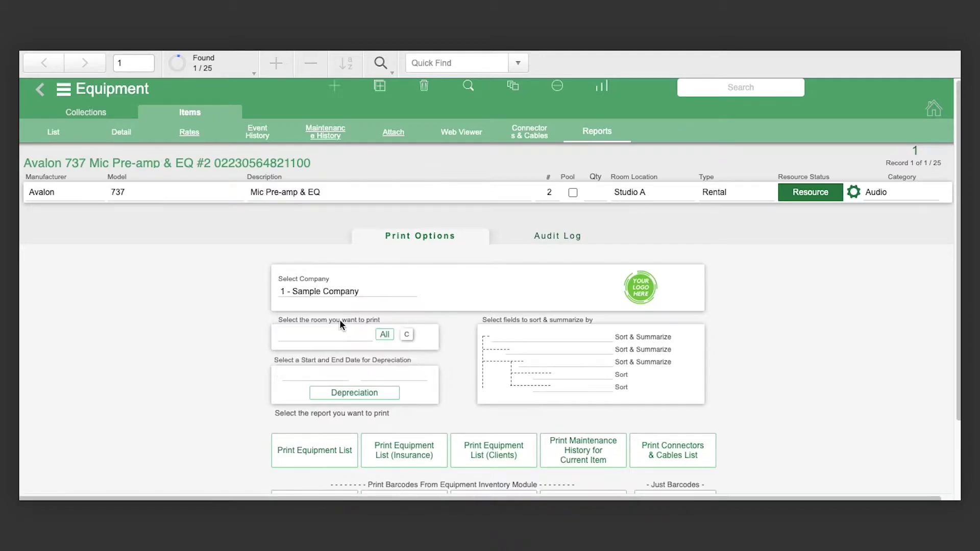
scroll(243, 353, "down", 2)
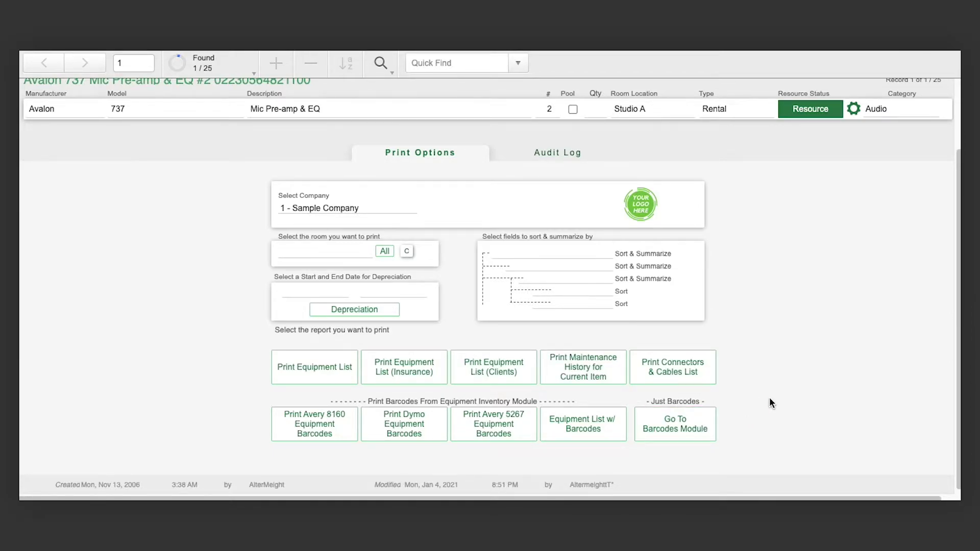
scroll(769, 396, "up", 3)
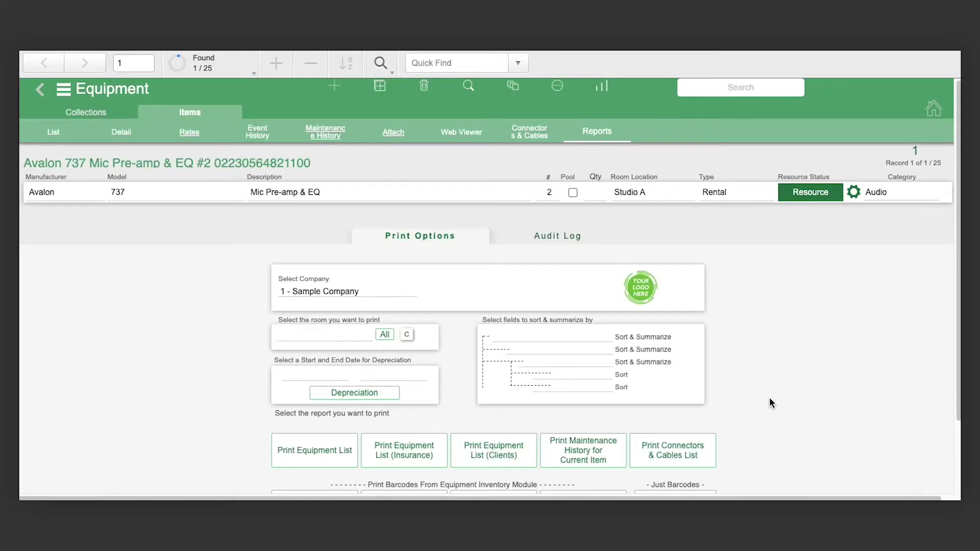
Go to Projects and show the Print Options for Ozark: Episode I.
left_click(65, 88)
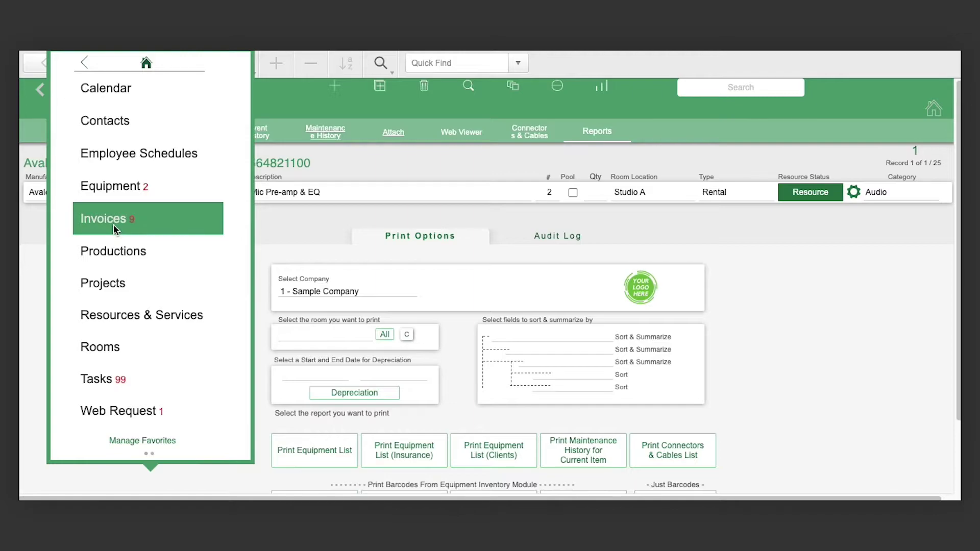
left_click(111, 285)
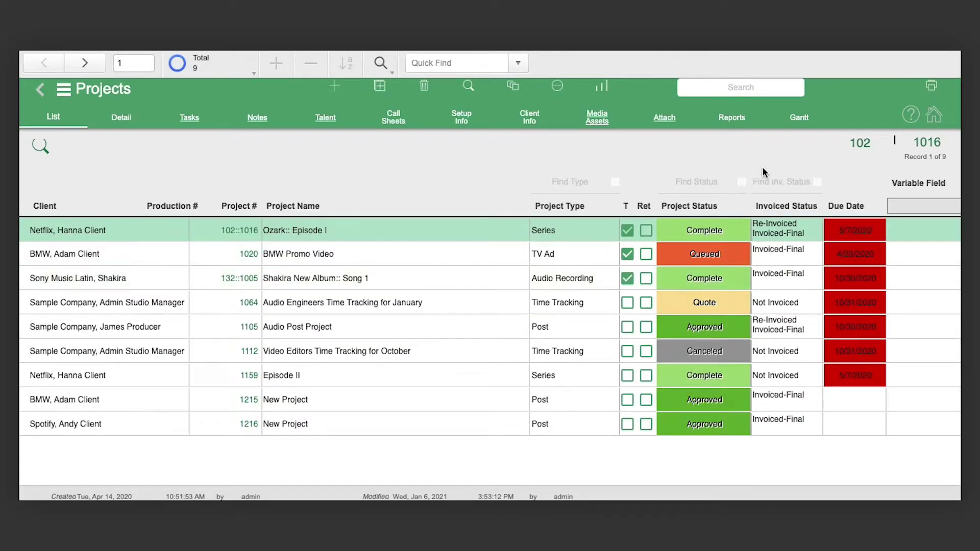
left_click(738, 119)
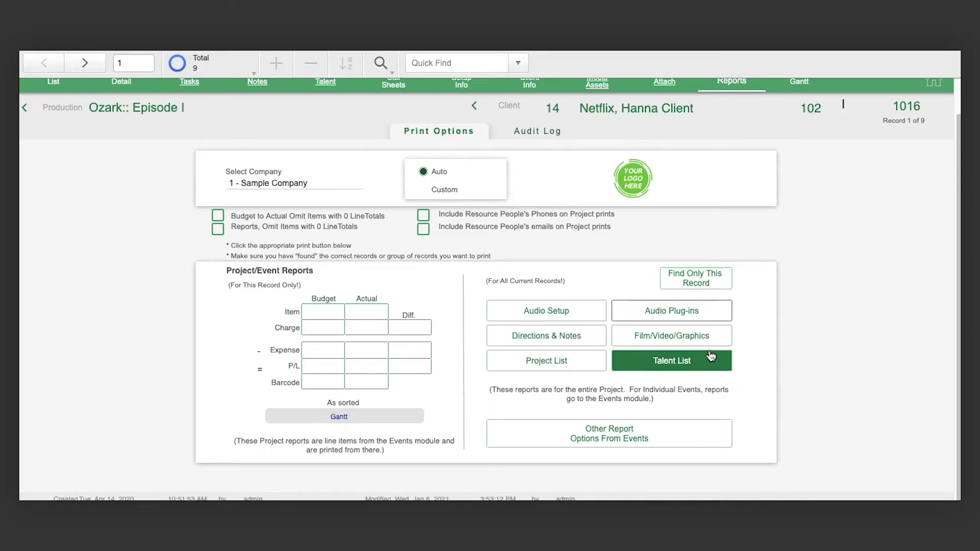
scroll(226, 346, "up", 2)
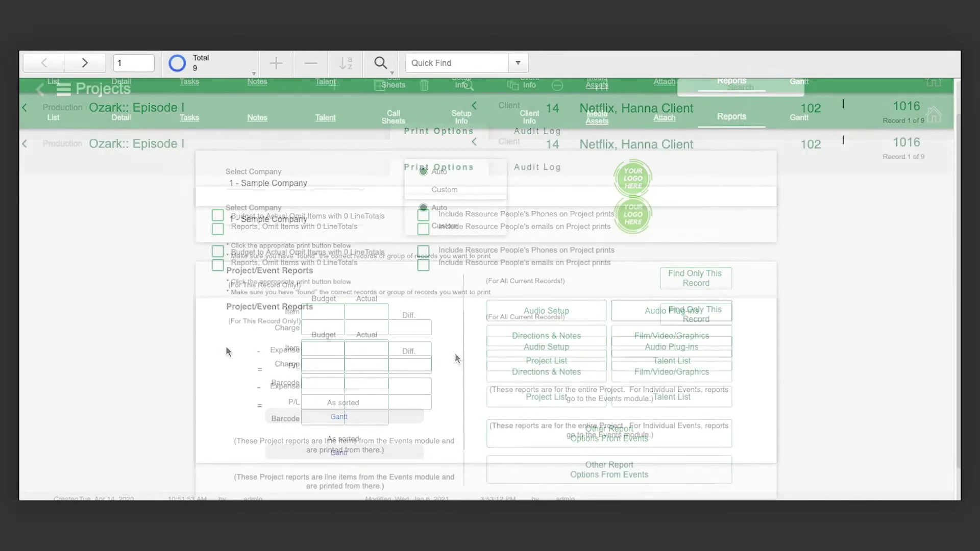
Save Events as a favourite module and open its 212-record list for Ozark: Episode I.
left_click(36, 144)
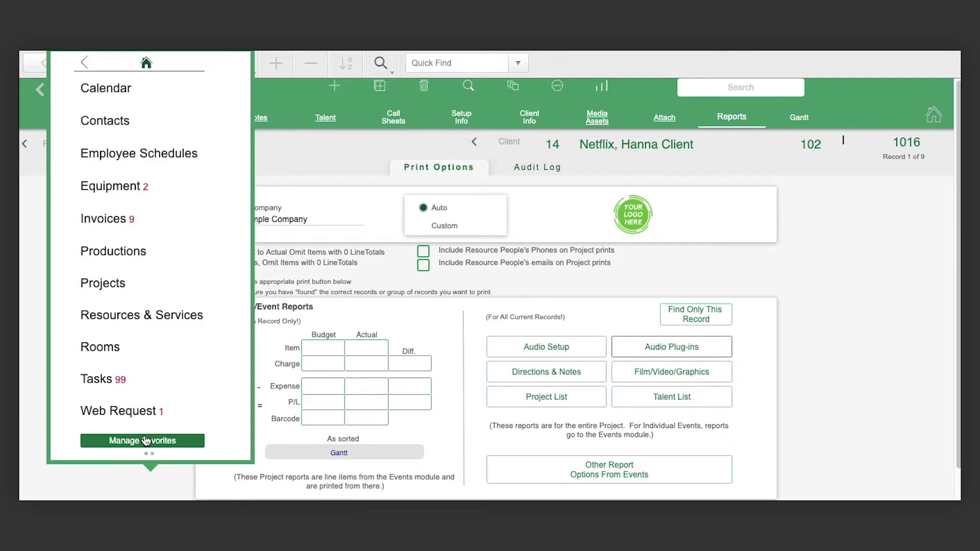
left_click(145, 441)
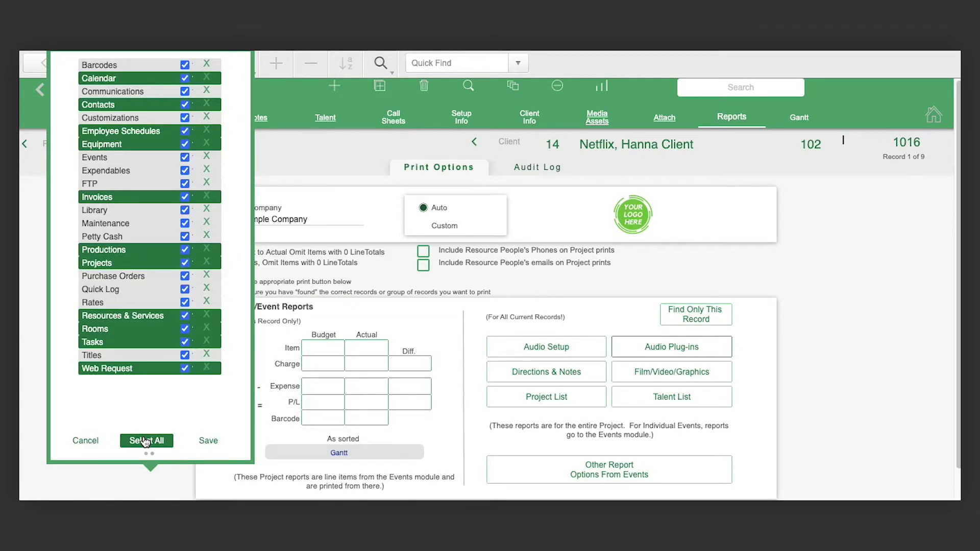
left_click(96, 159)
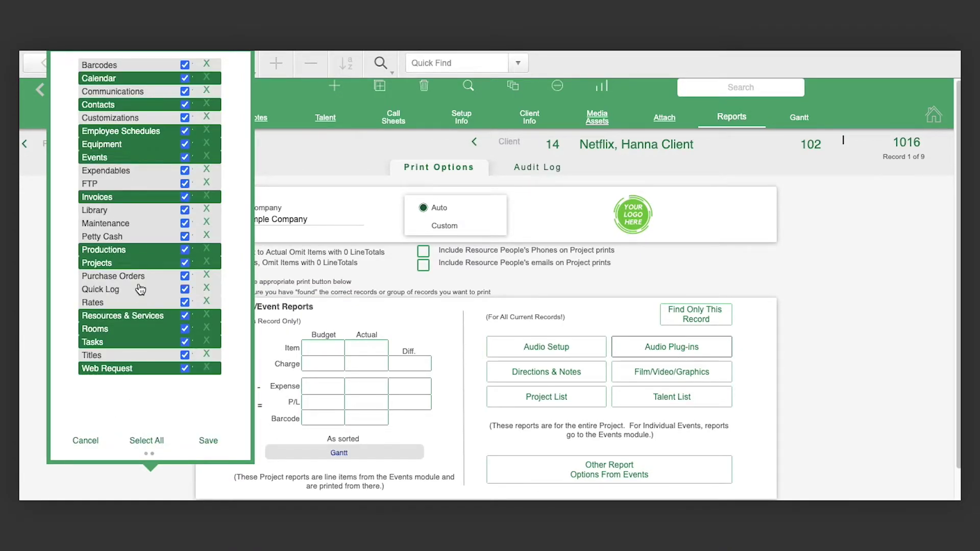
left_click(196, 445)
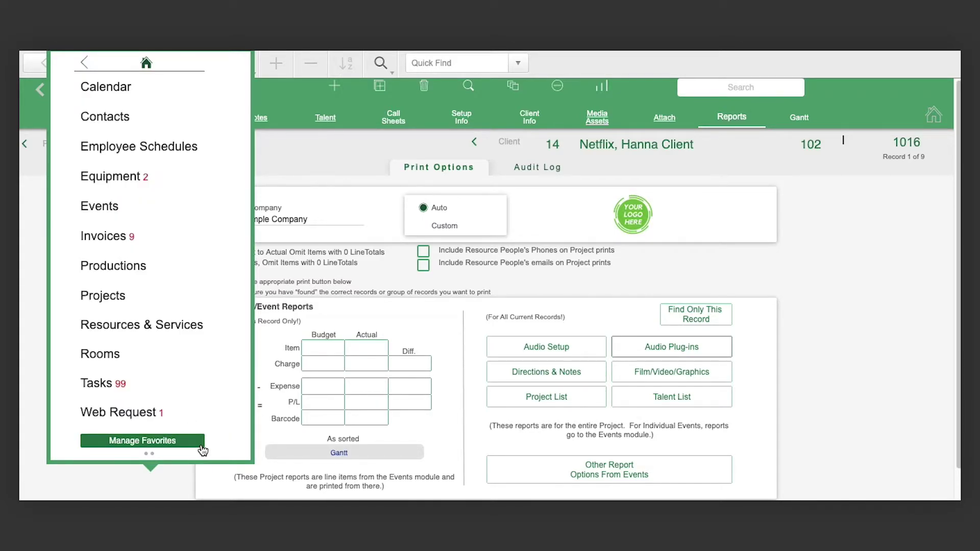
left_click(121, 215)
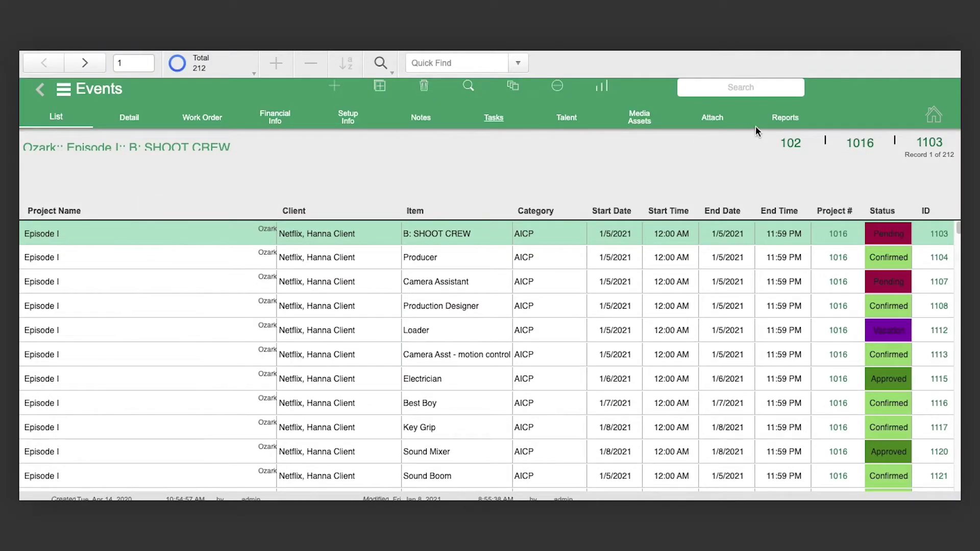
Show the Events reports with 1 - Sample Company selected.
left_click(764, 120)
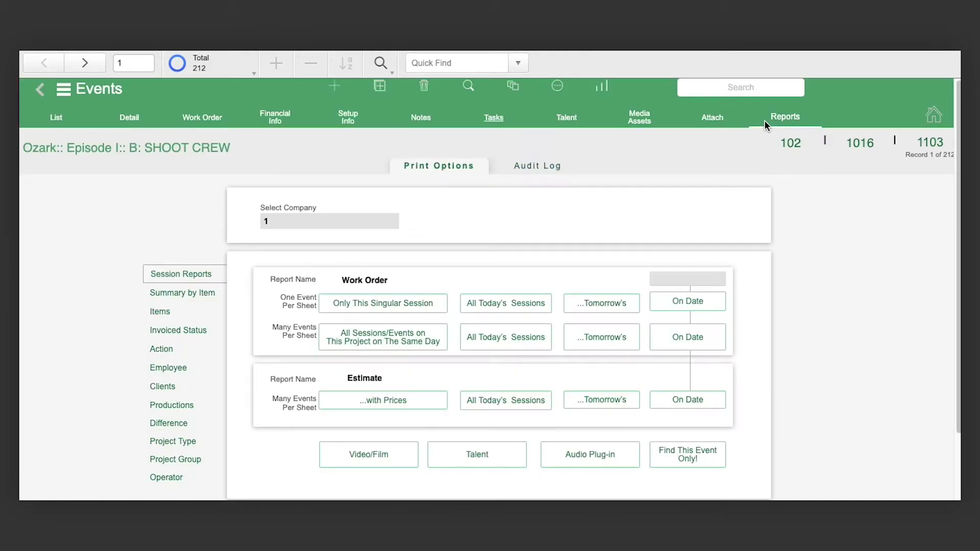
left_click(346, 220)
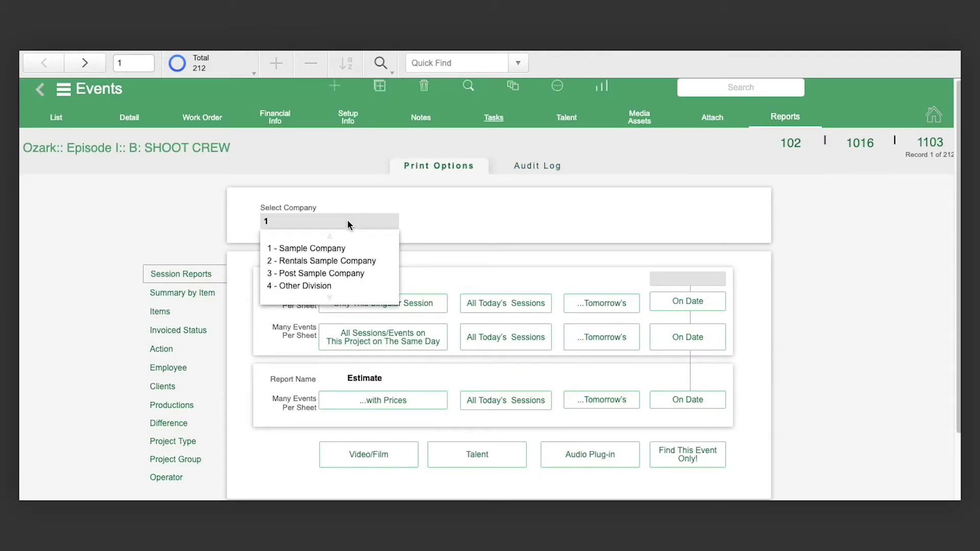
left_click(315, 246)
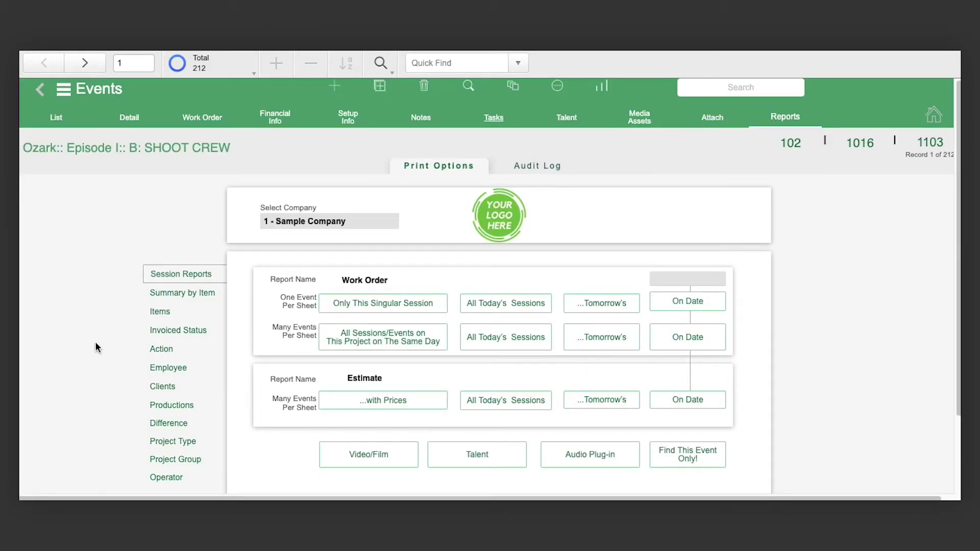
Set up the Summary by Item usage report for category Rooms, item Studio B.
left_click(172, 298)
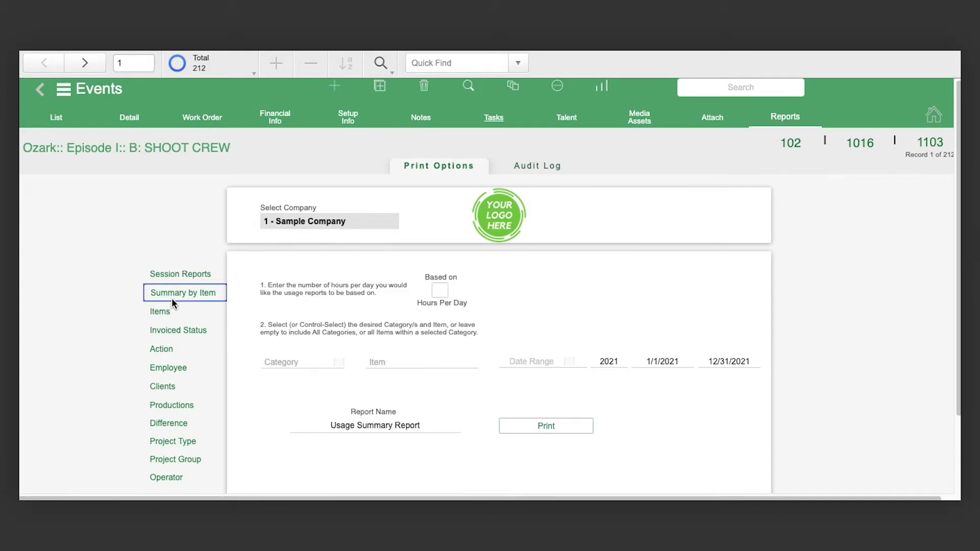
left_click(314, 359)
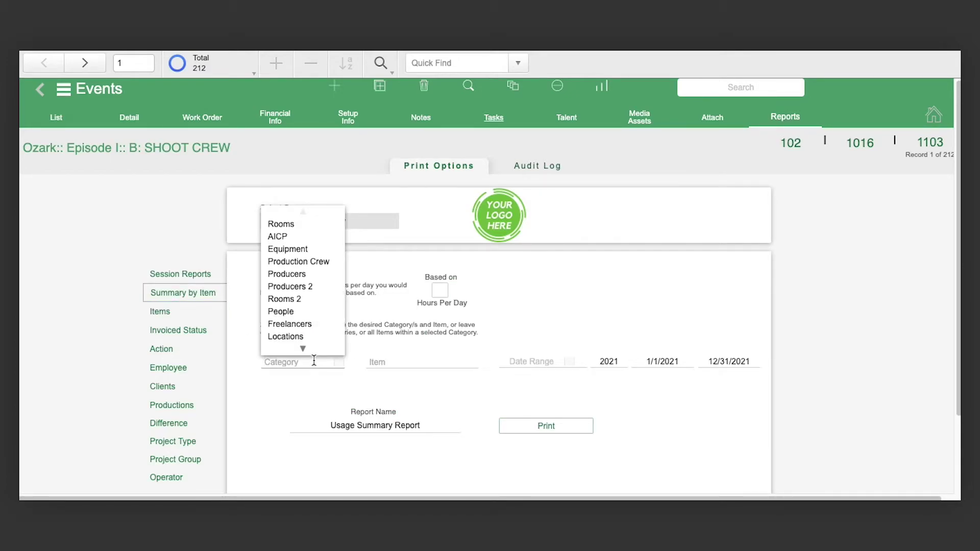
left_click(286, 225)
key("Tab")
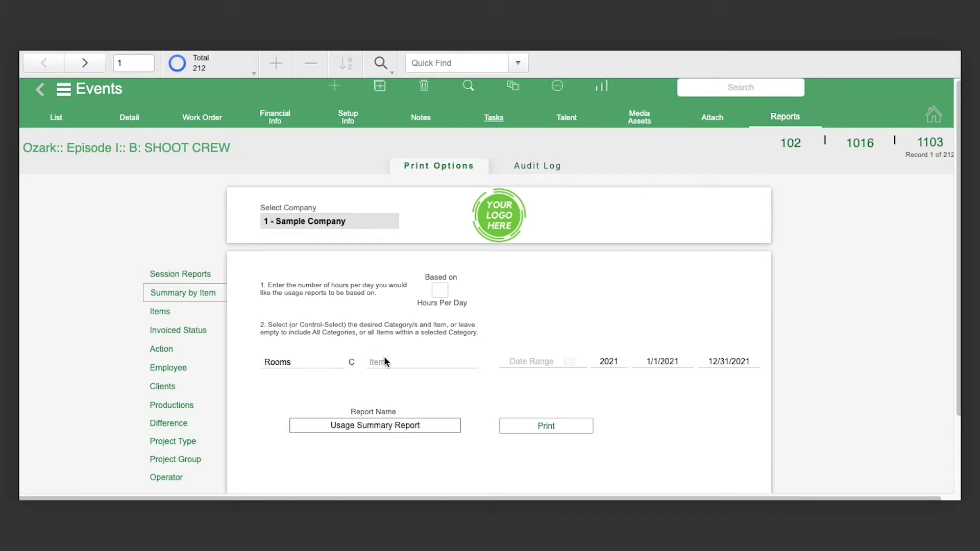
left_click(384, 361)
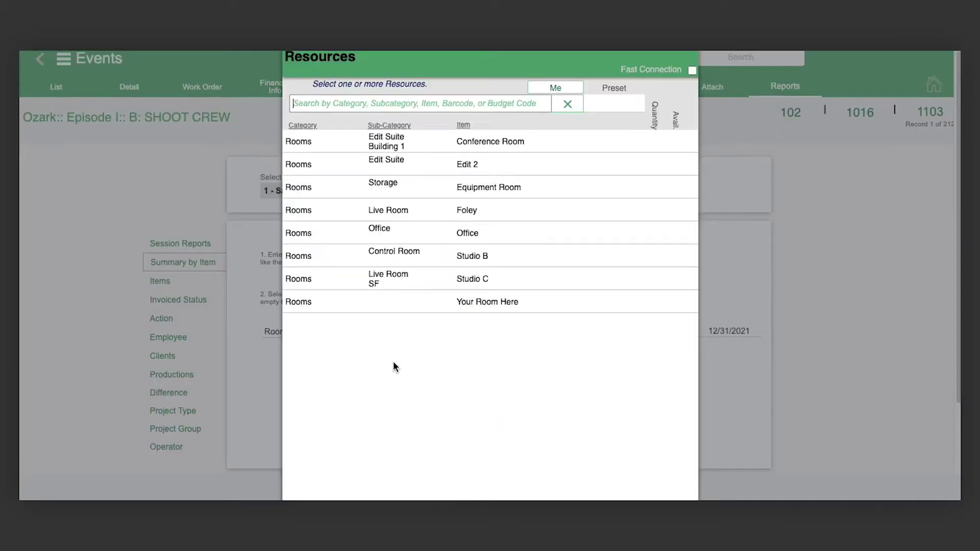
left_click(484, 259)
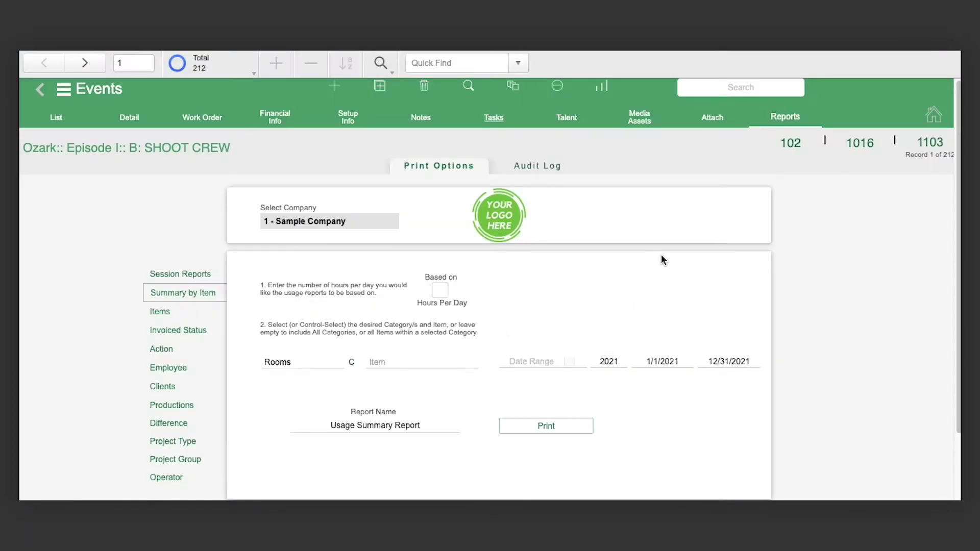
Print the Year To Date Studio B usage summary and view it as PDF.
left_click(521, 361)
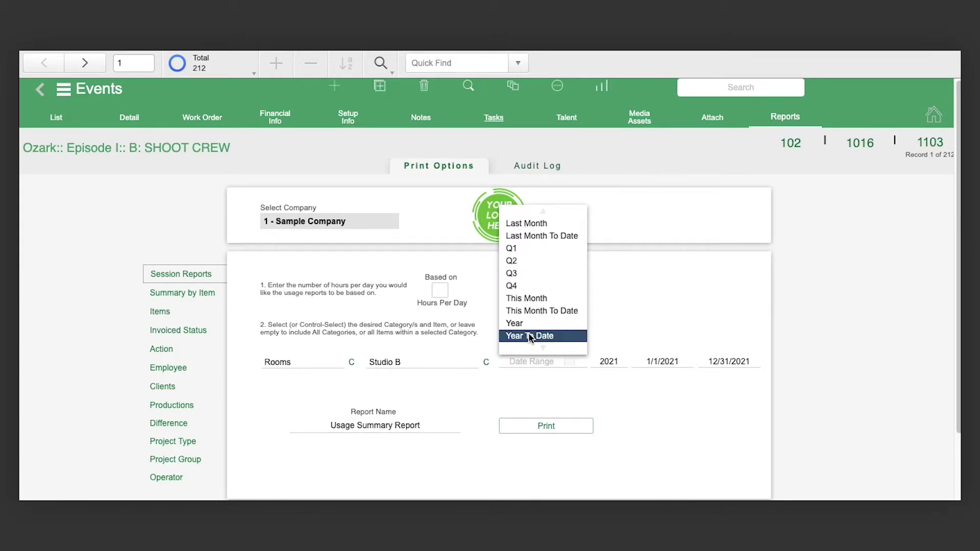
left_click(528, 338)
left_click(541, 430)
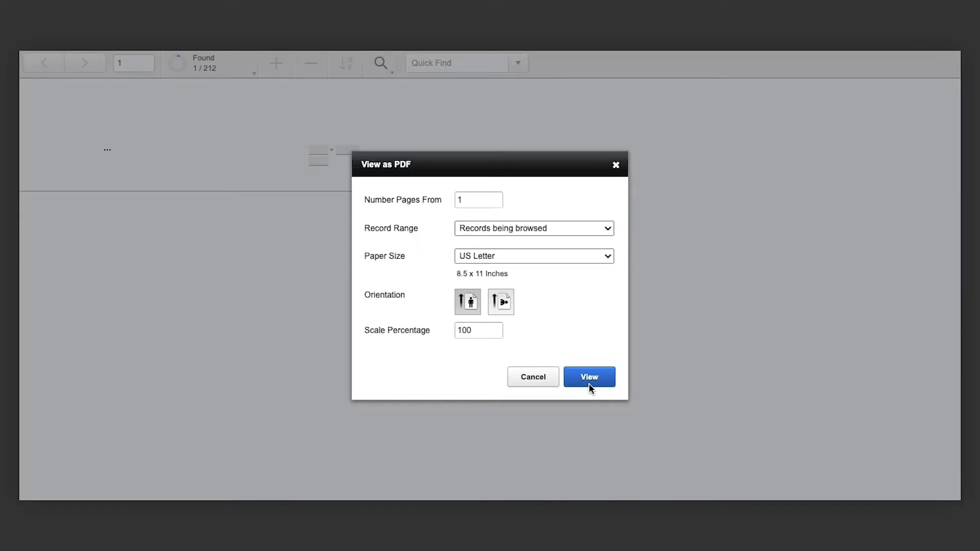
left_click(589, 383)
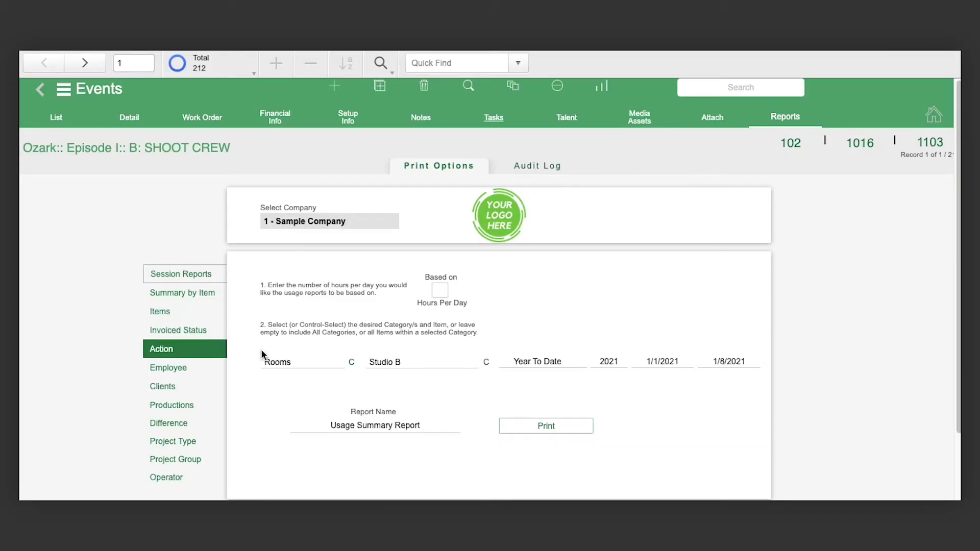
left_click(284, 360)
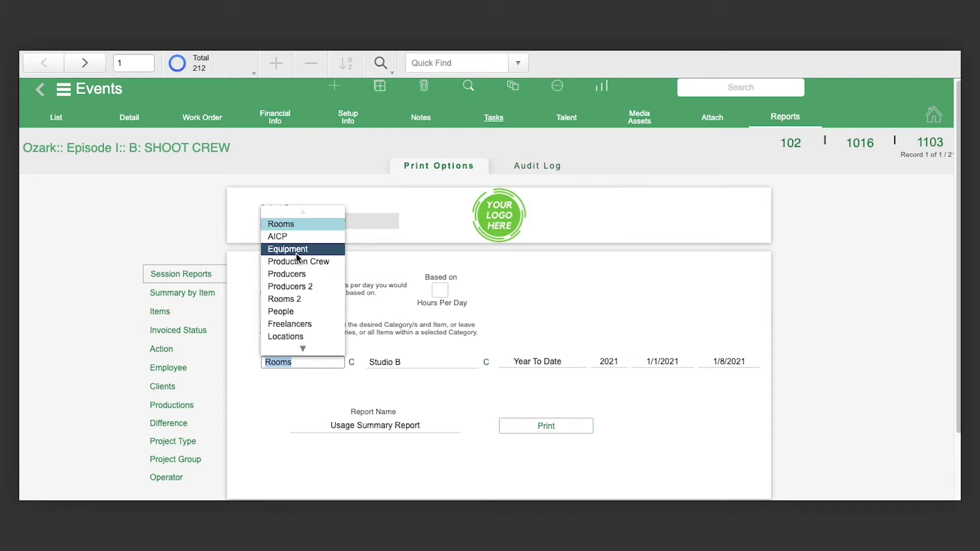
left_click(267, 432)
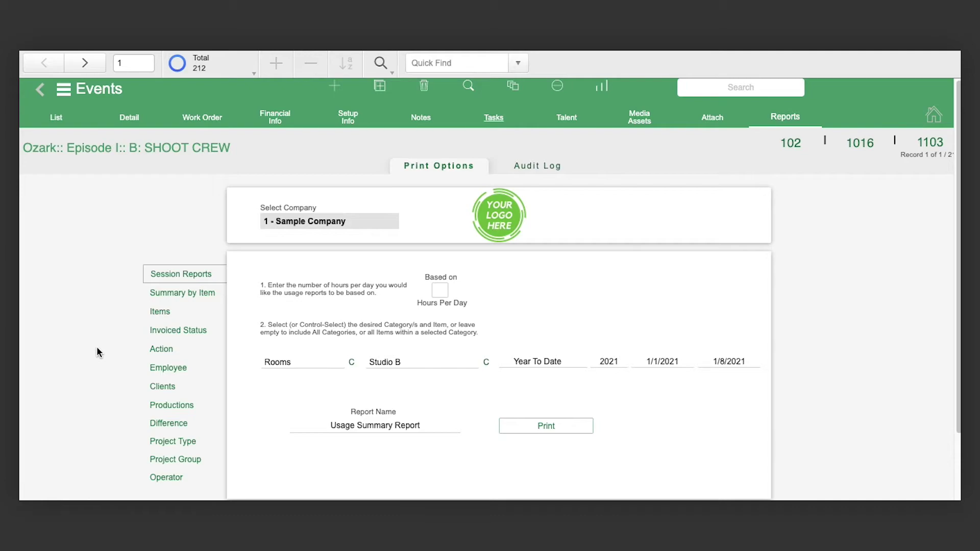
Print the 5.1 Mix Action Summary as PDF with category and item filters cleared.
left_click(152, 352)
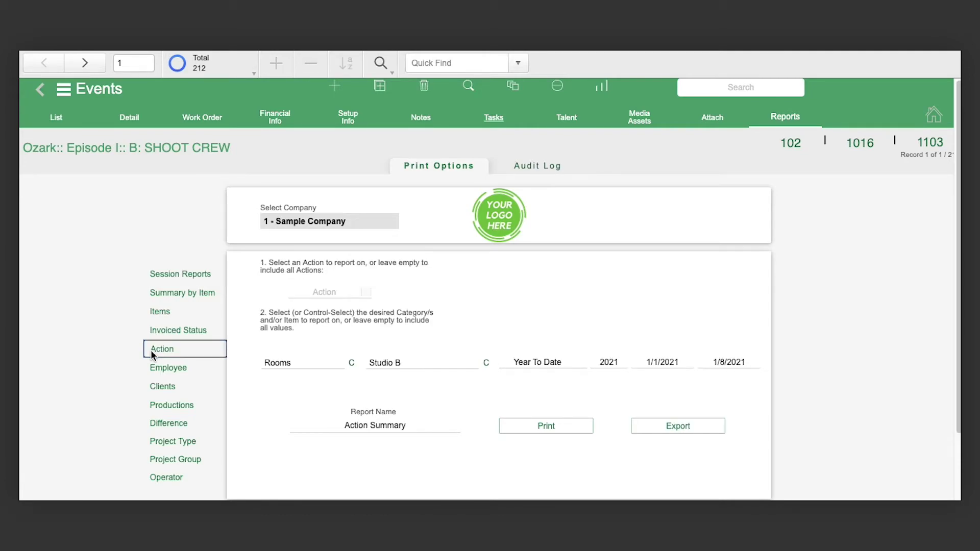
left_click(312, 294)
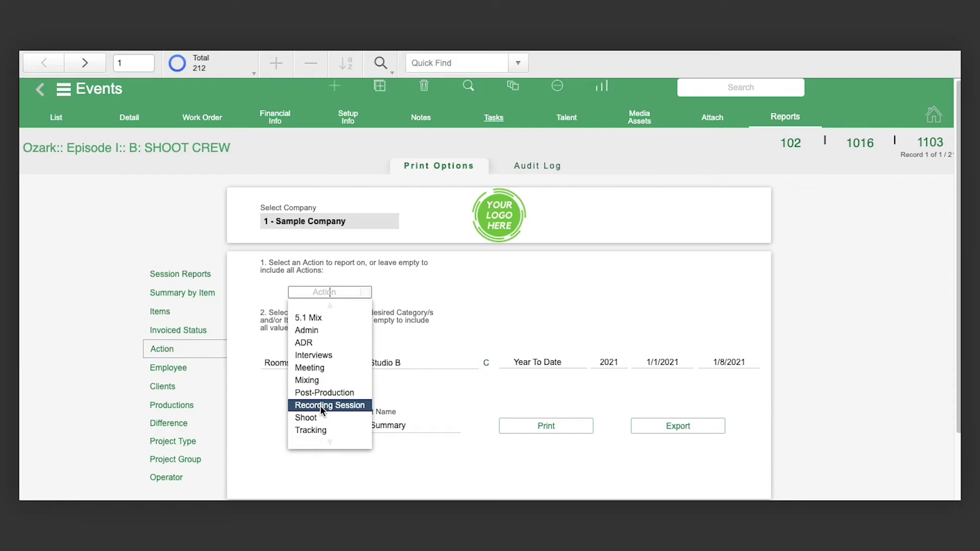
left_click(318, 318)
left_click(350, 365)
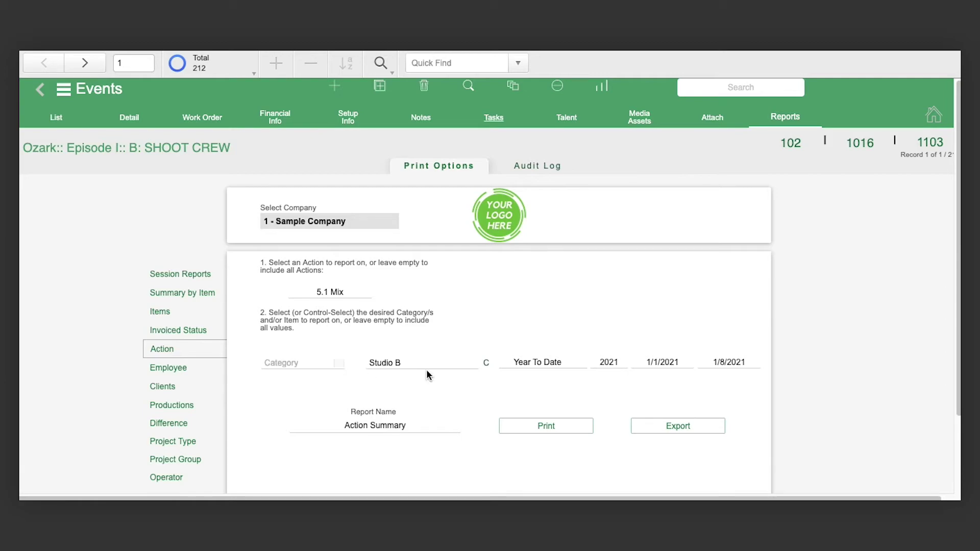
left_click(485, 363)
left_click(537, 423)
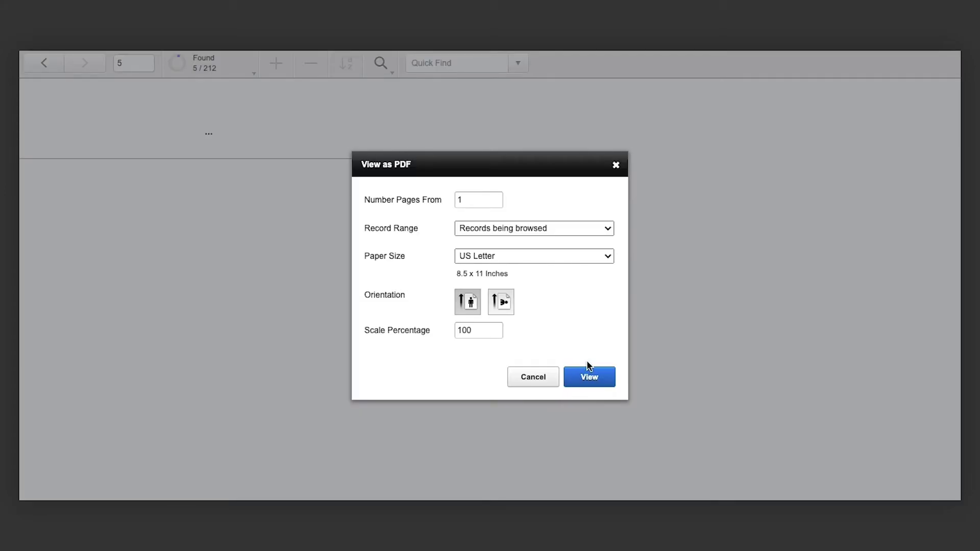
left_click(586, 363)
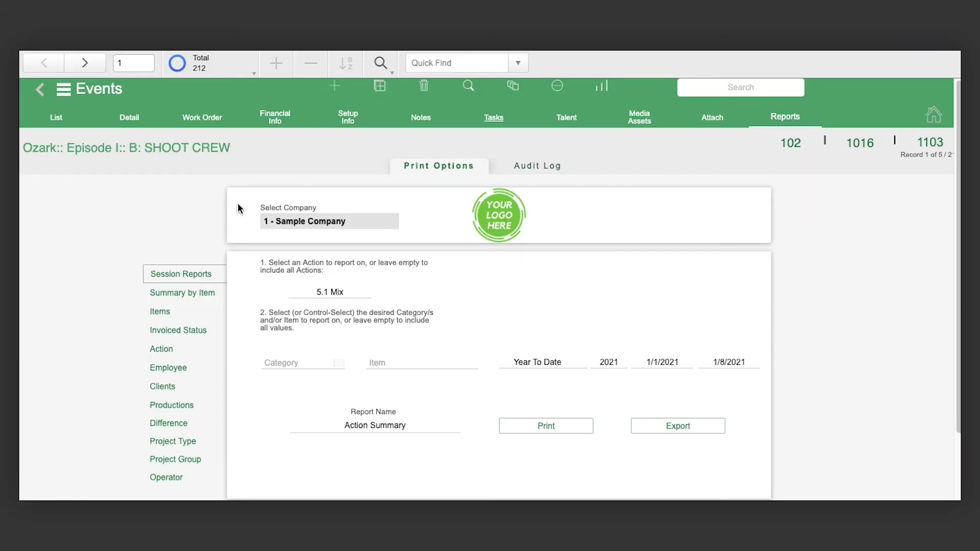
scroll(113, 373, "down", 3)
Show the Employee Hours report options for 1/1–1/8/2021.
left_click(160, 284)
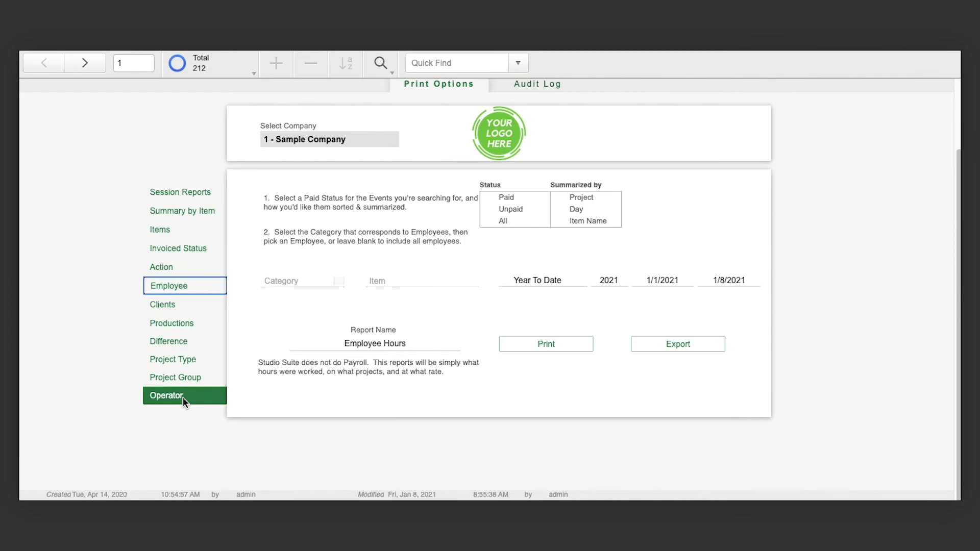
scroll(183, 397, "up", 2)
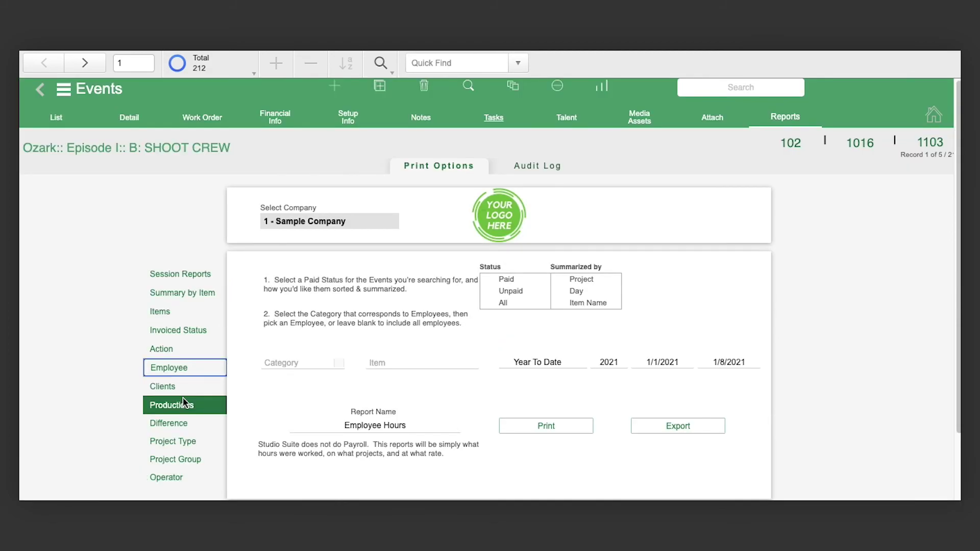
left_click(106, 278)
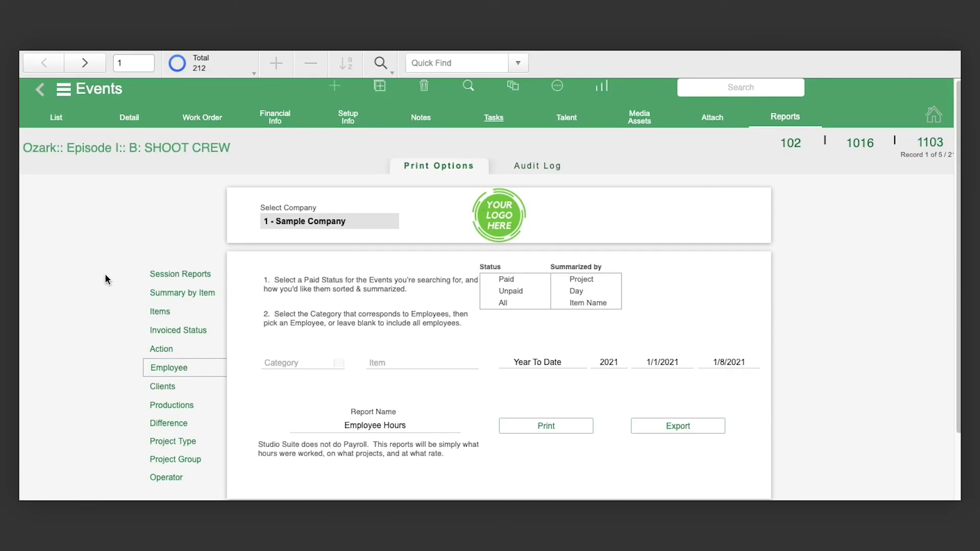